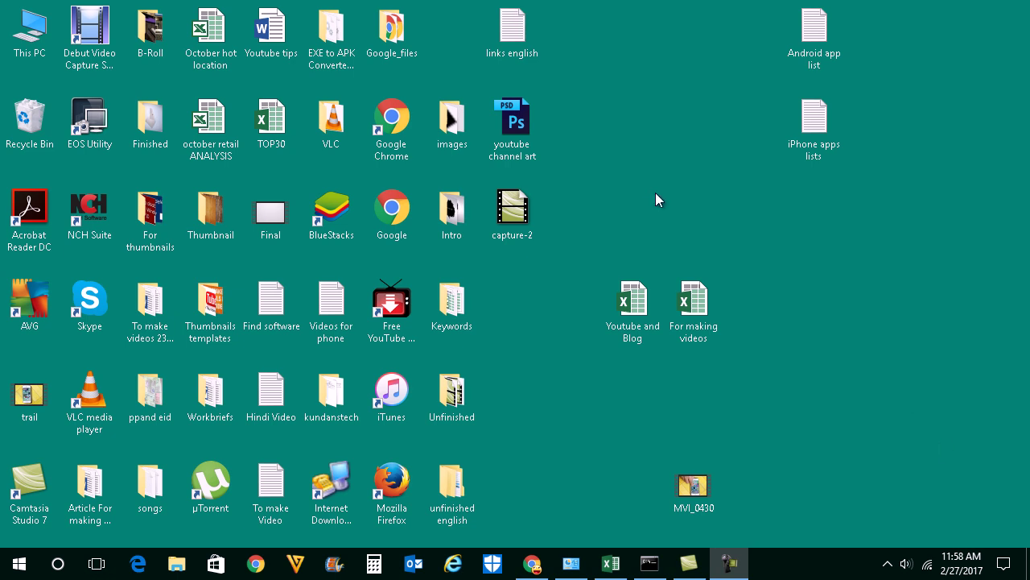
# Open This PC's Properties and launch Device Manager from the System page
pyautogui.rightClick(40, 39)
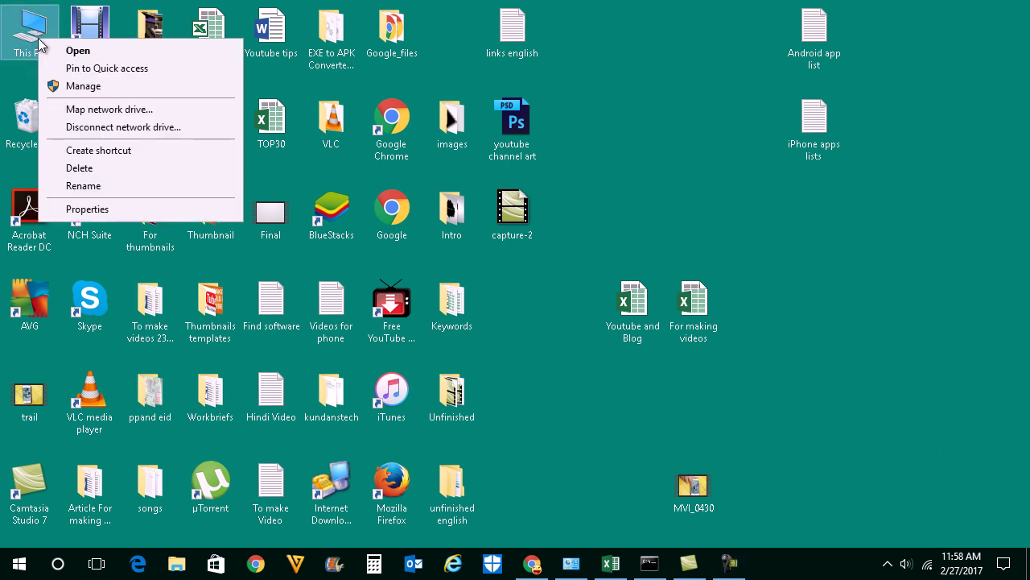
pyautogui.click(87, 209)
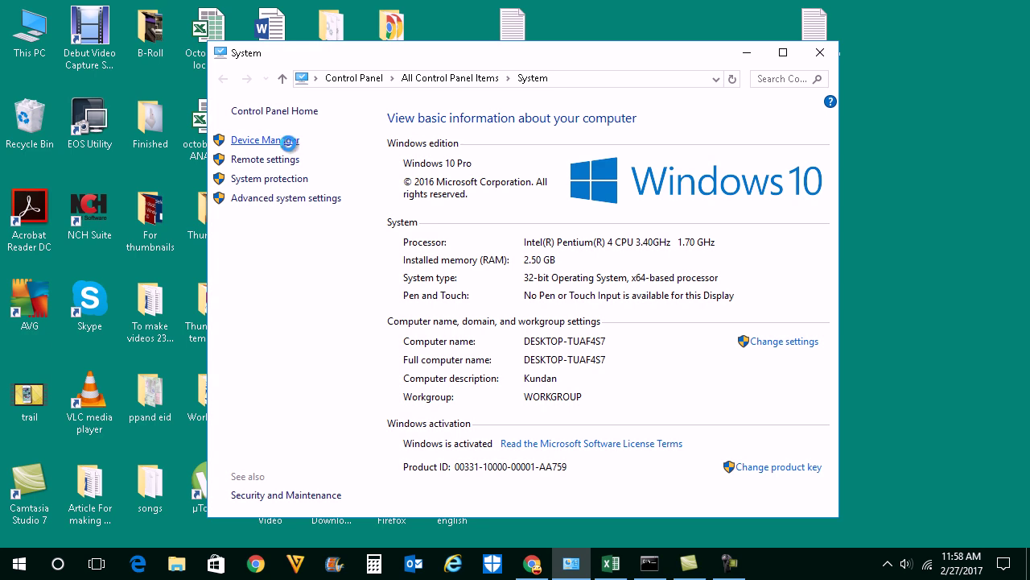
pyautogui.click(289, 150)
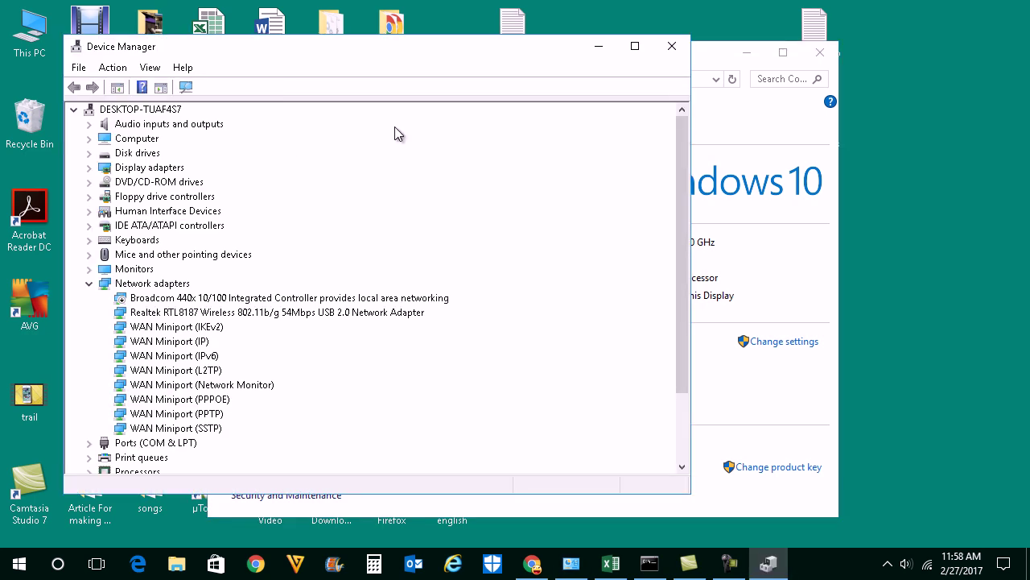
# Maximize Device Manager, uninstall USB Mass Storage Device under Universal Serial Bus controllers, then close it
pyautogui.click(636, 49)
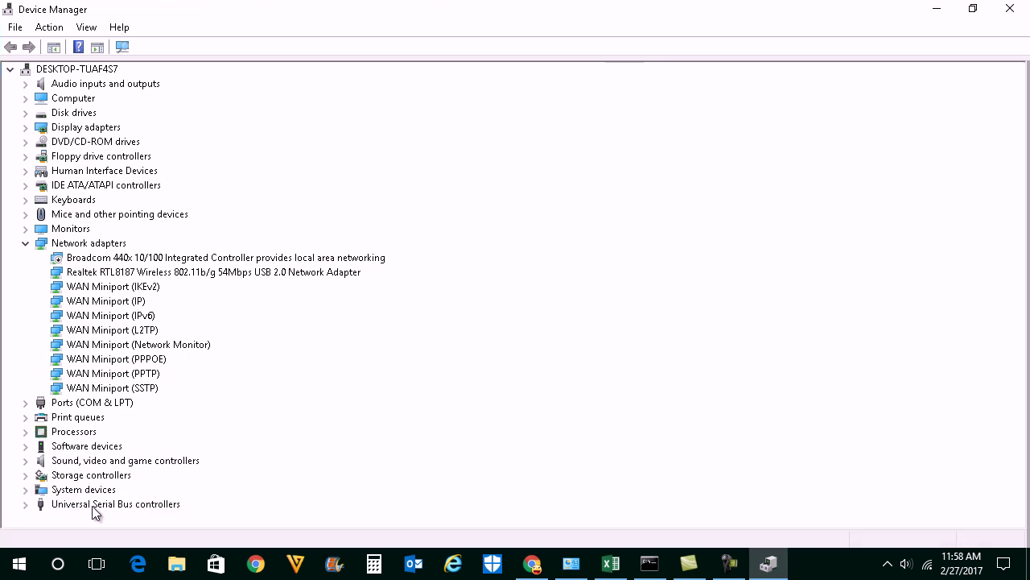
pyautogui.click(27, 504)
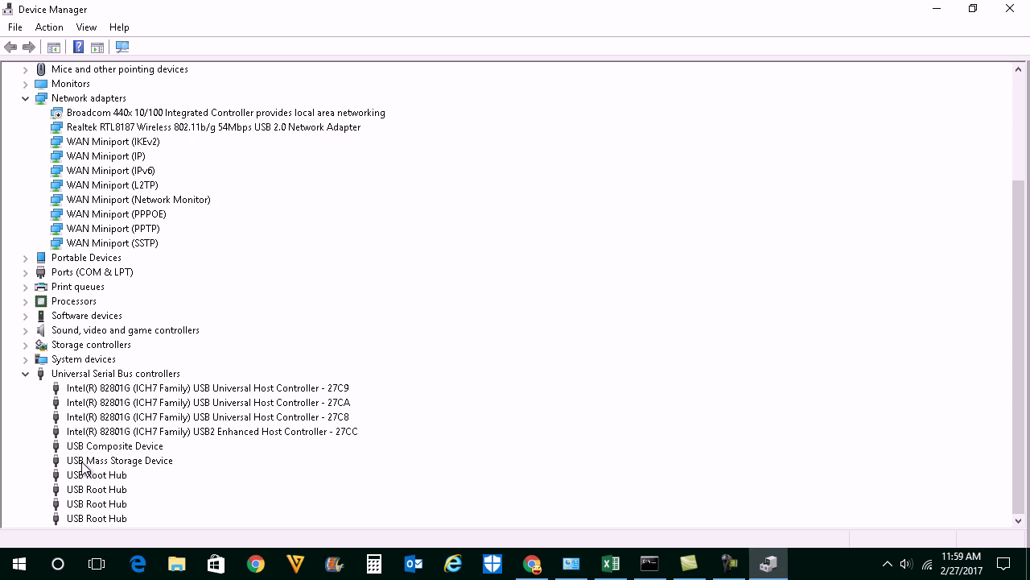
pyautogui.rightClick(105, 469)
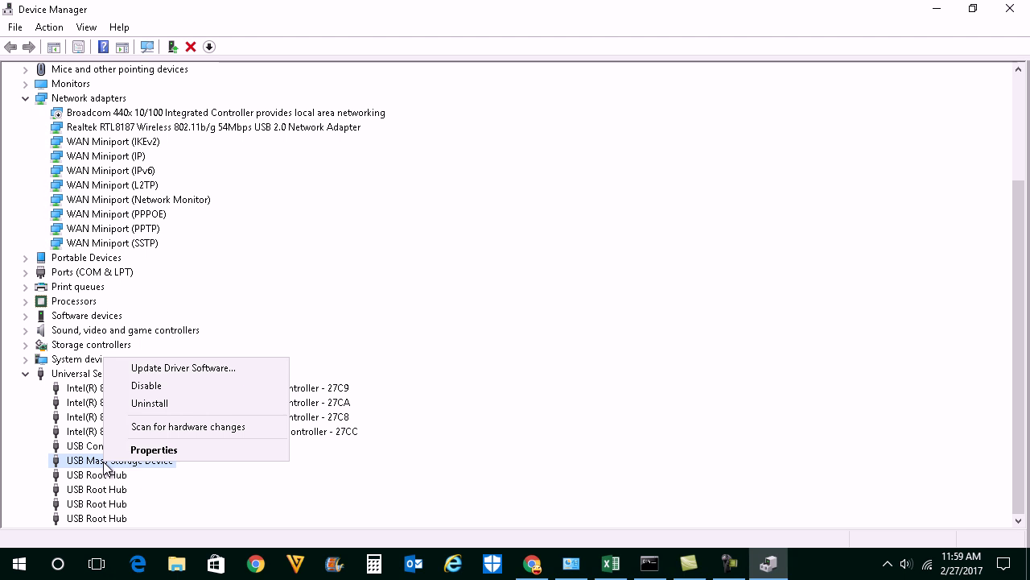
pyautogui.click(162, 404)
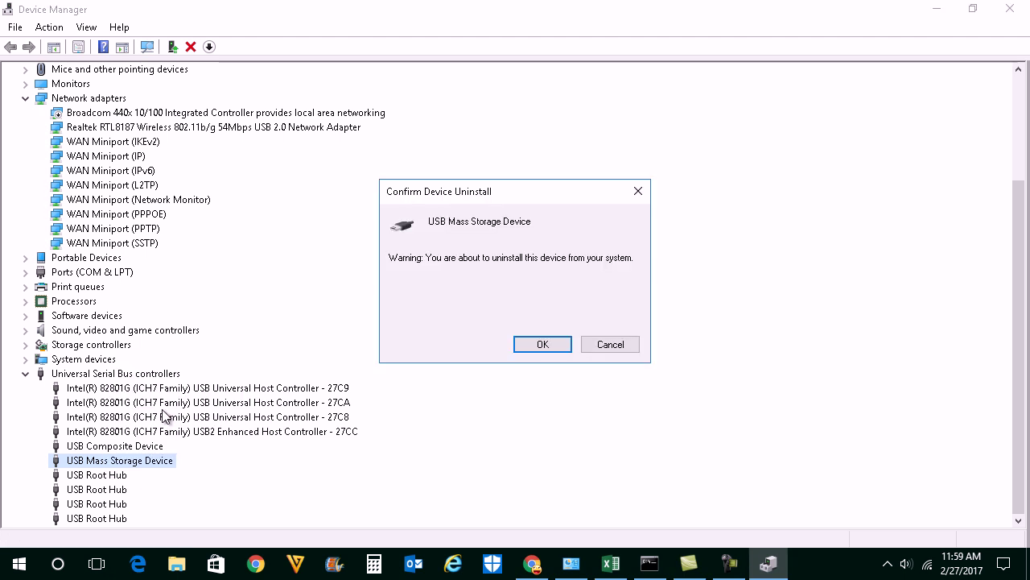
pyautogui.click(543, 345)
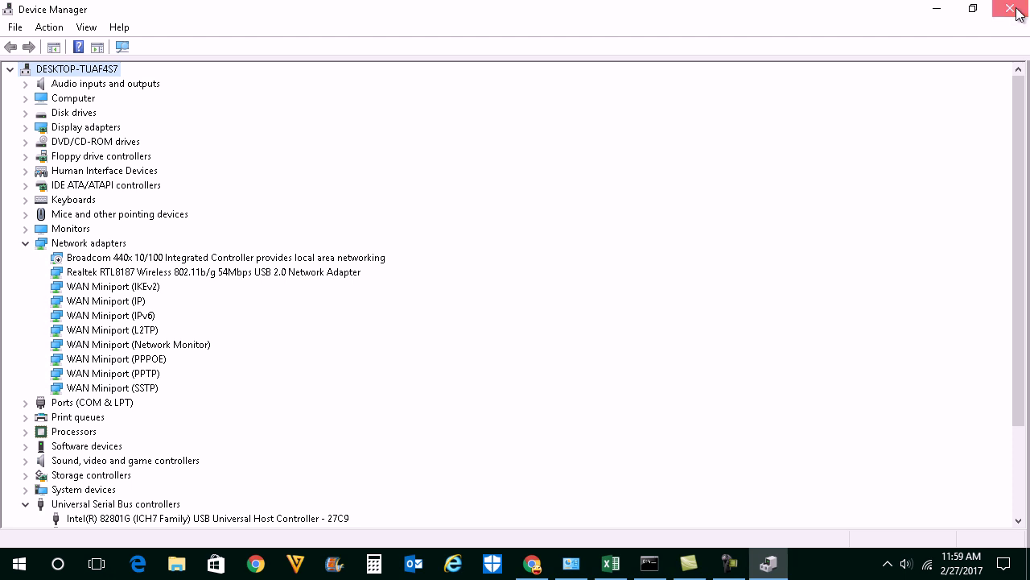
pyautogui.click(1017, 16)
# Close the System window and launch regedit from the Run dialog
pyautogui.click(952, 48)
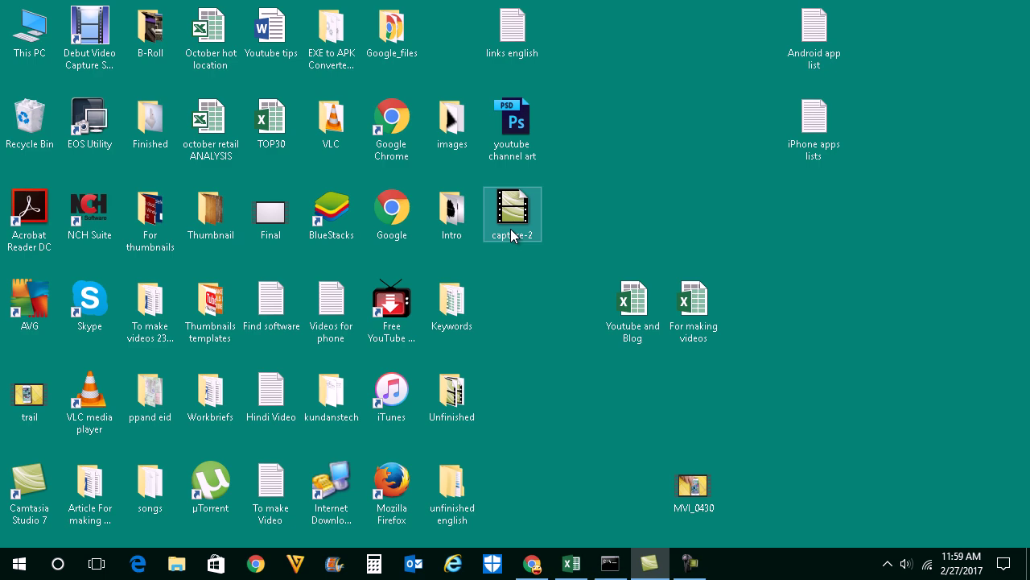
pyautogui.press('super+r')
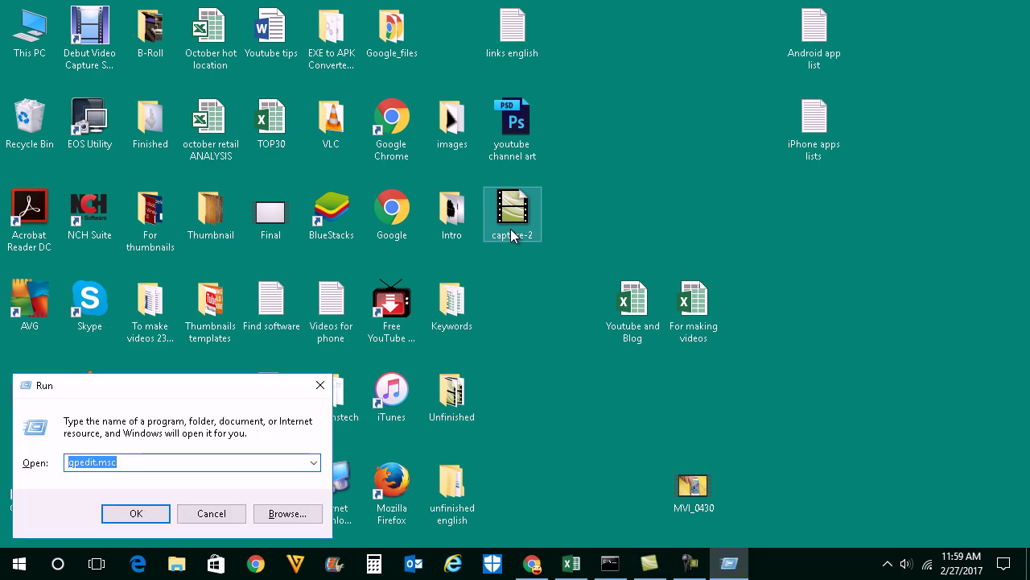
pyautogui.write('reg')
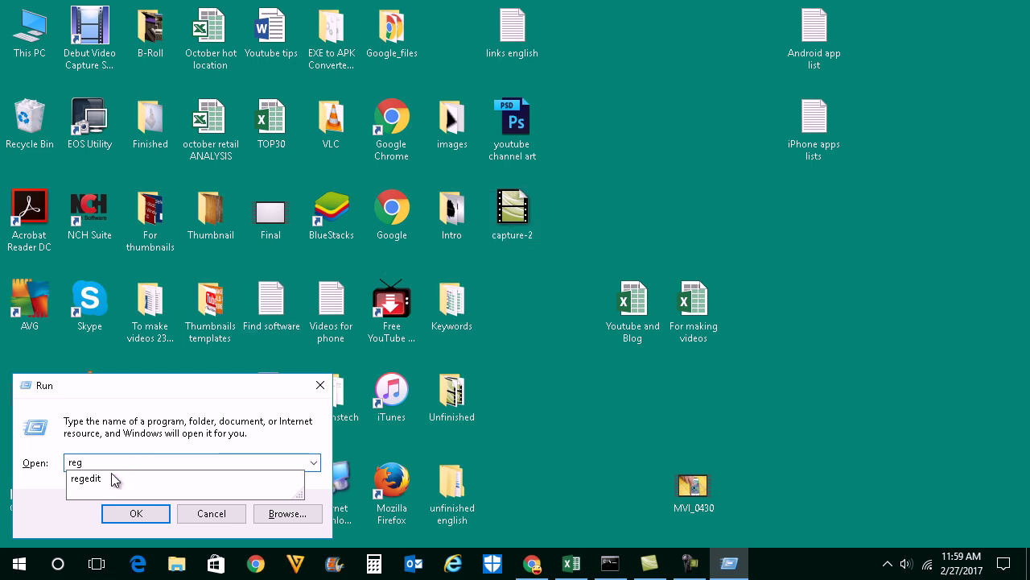
pyautogui.click(137, 516)
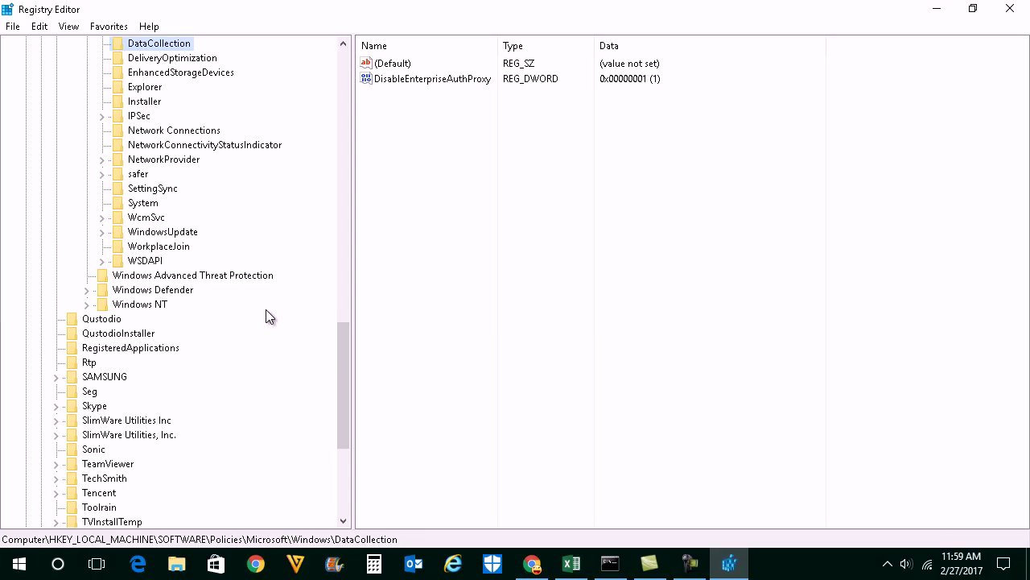
# Navigate the registry to HKEY_LOCAL_MACHINE\SYSTEM\CurrentControlSet\Services\USBSTOR to show its values
pyautogui.moveTo(346, 356); pyautogui.dragTo(354, 65)
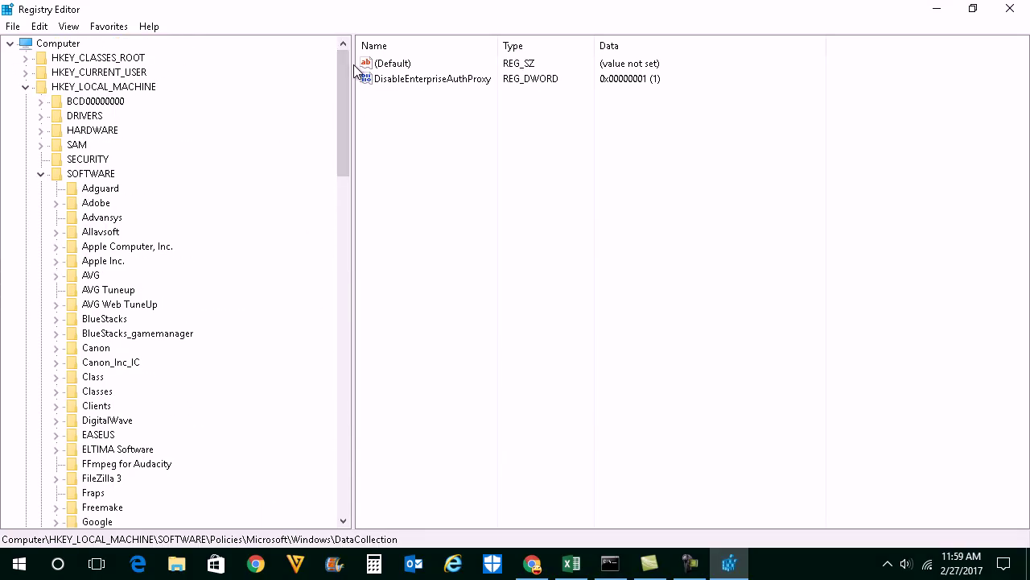
pyautogui.click(25, 86)
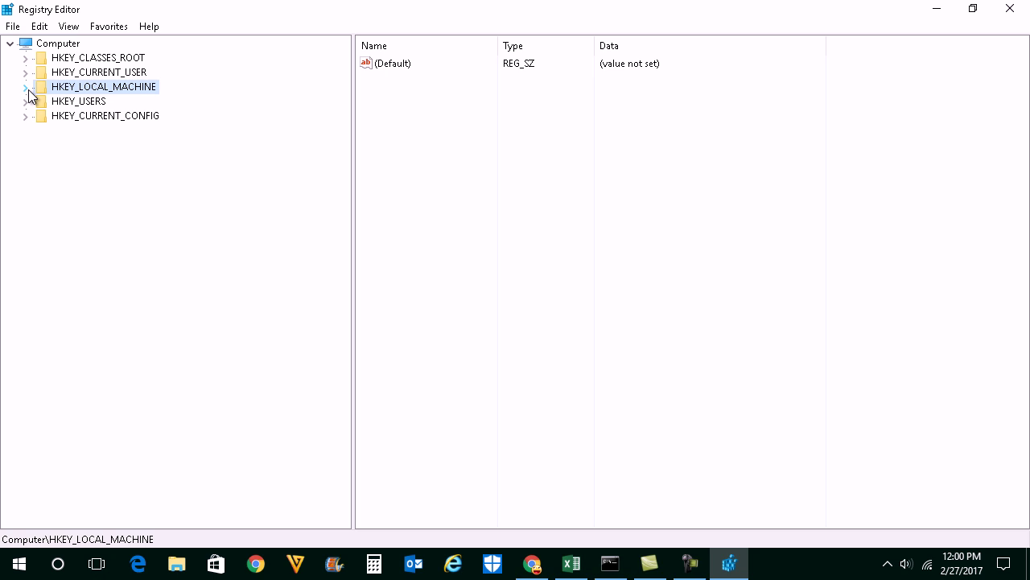
pyautogui.click(25, 87)
pyautogui.click(41, 131)
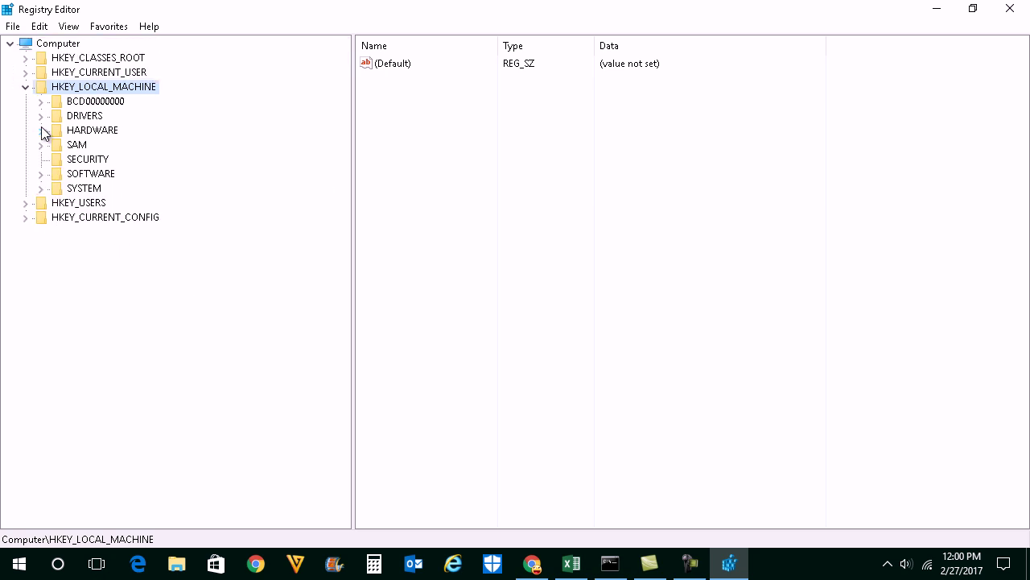
pyautogui.click(41, 189)
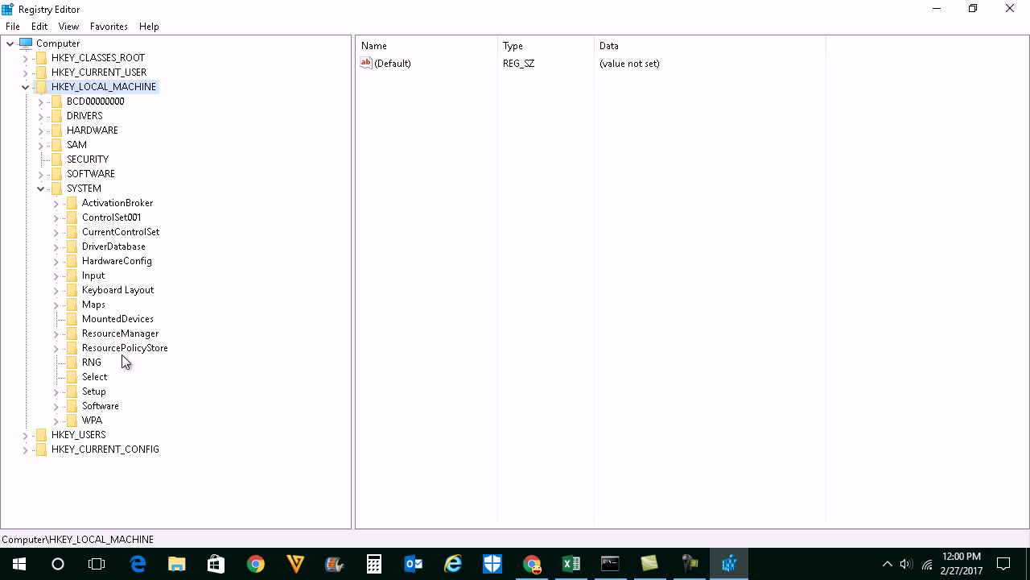
pyautogui.click(55, 231)
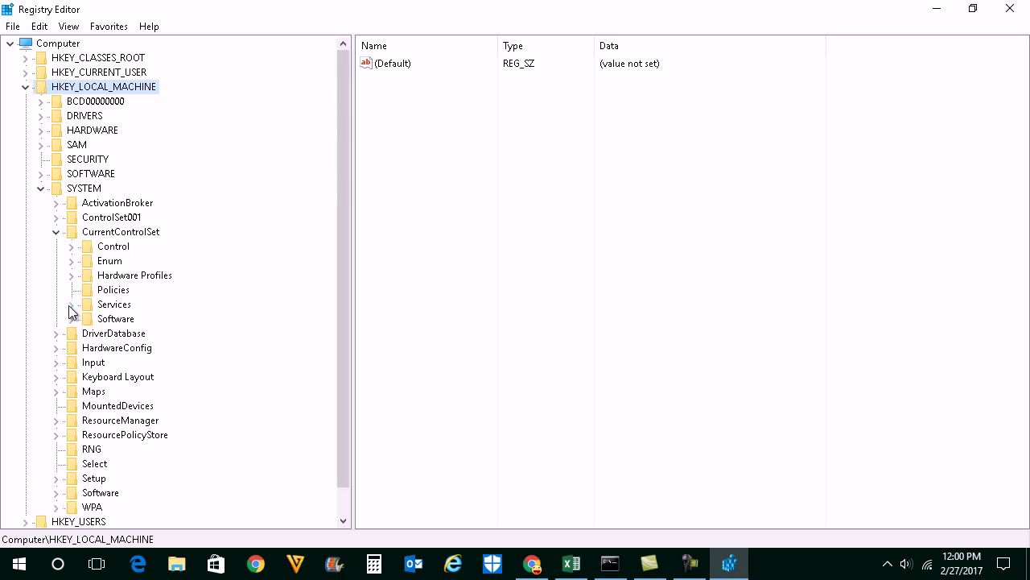
pyautogui.click(95, 307)
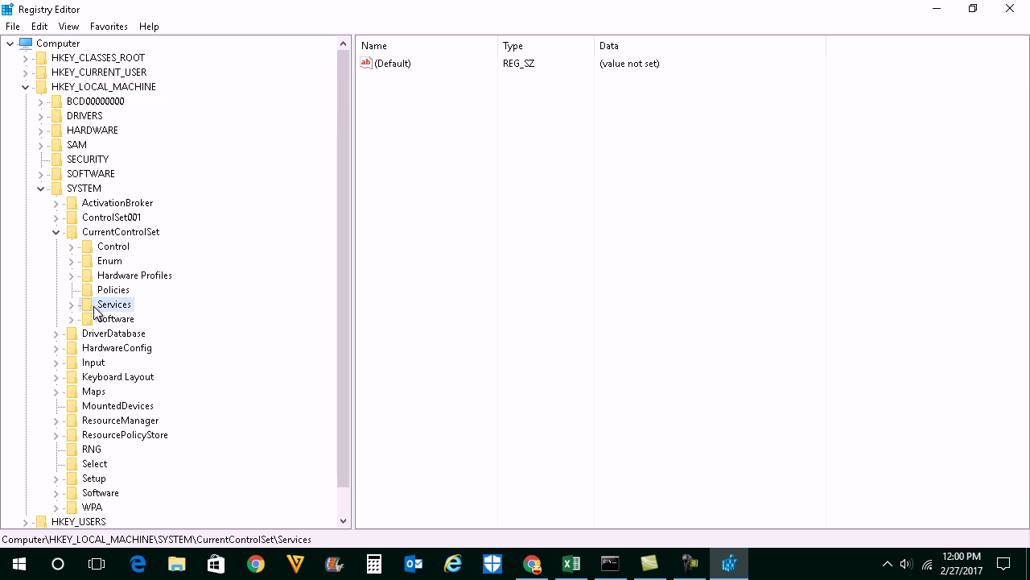
pyautogui.click(72, 305)
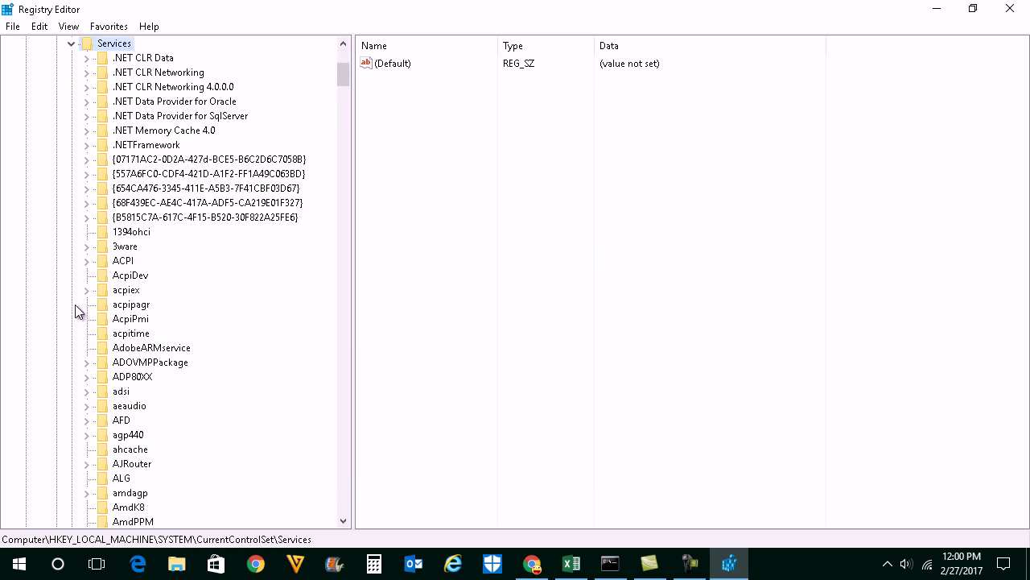
pyautogui.moveTo(345, 81); pyautogui.dragTo(320, 439)
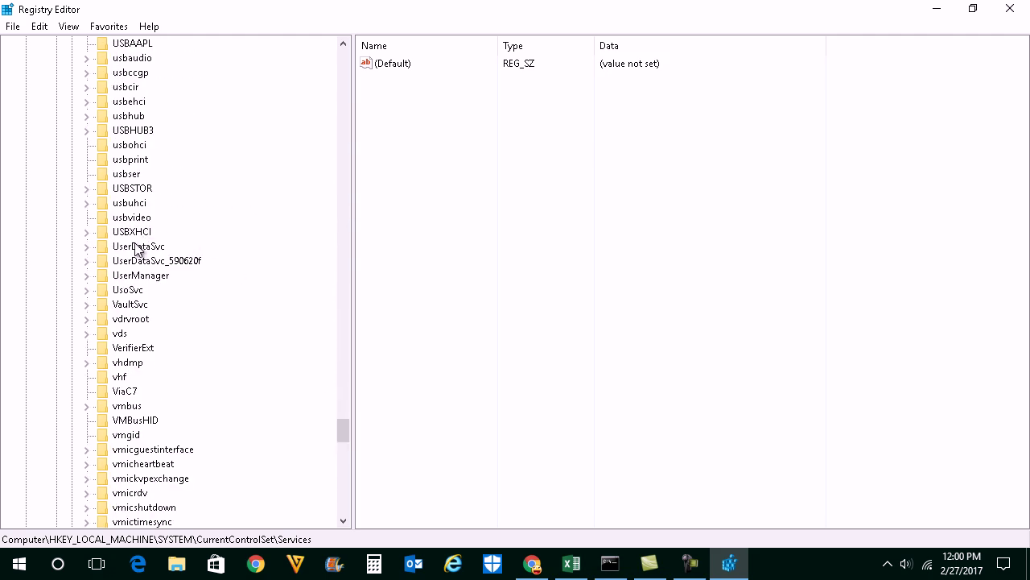
pyautogui.click(132, 190)
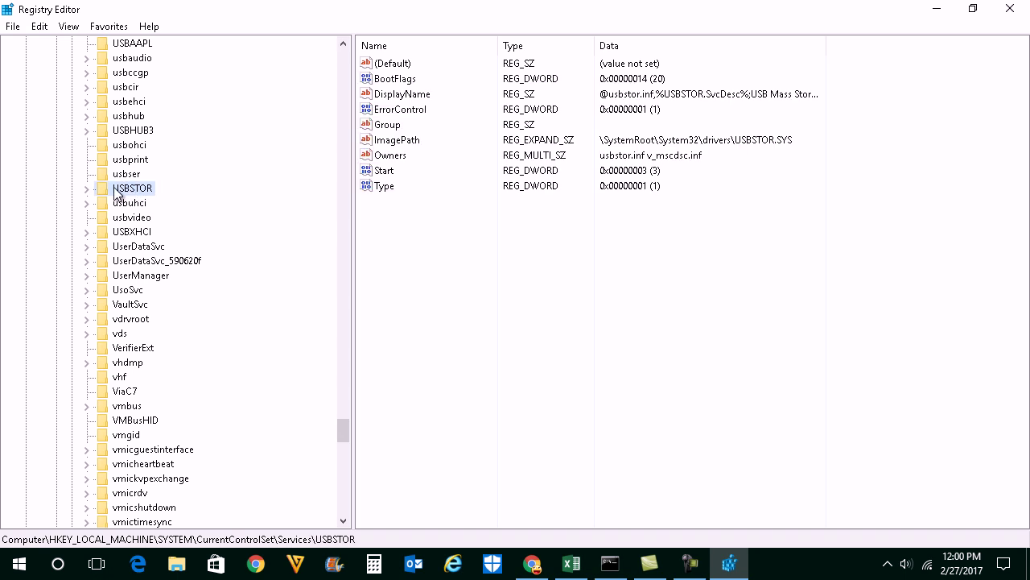
# Confirm USBSTOR's Start value data is 3, leave it unchanged, and close Registry Editor
pyautogui.click(87, 188)
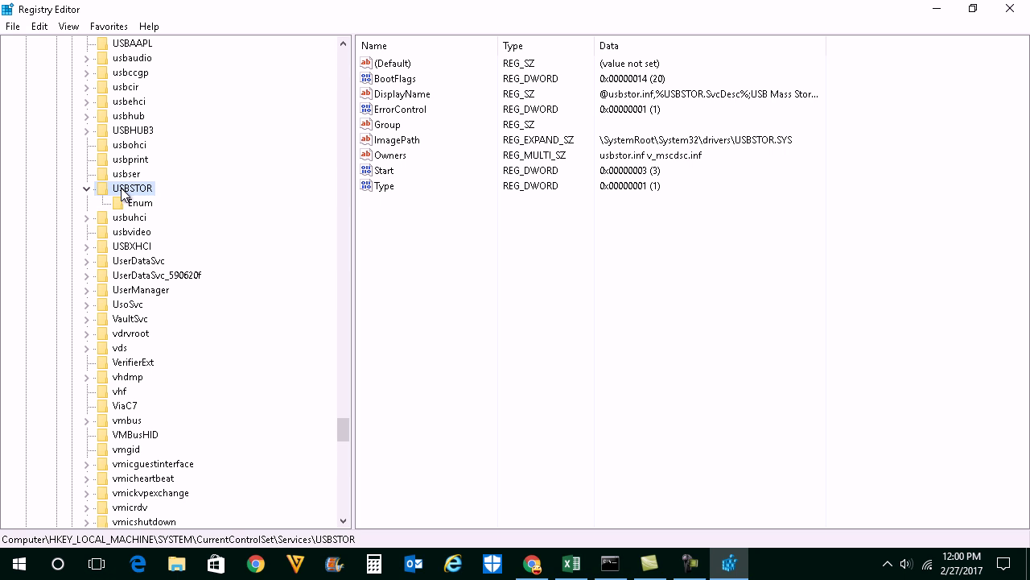
pyautogui.click(377, 174)
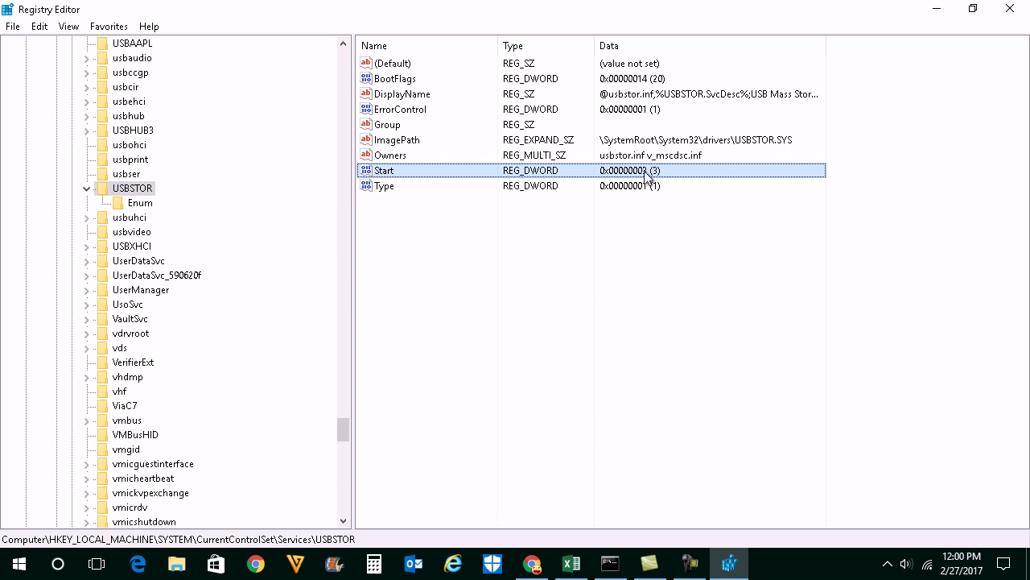
pyautogui.doubleClick(377, 173)
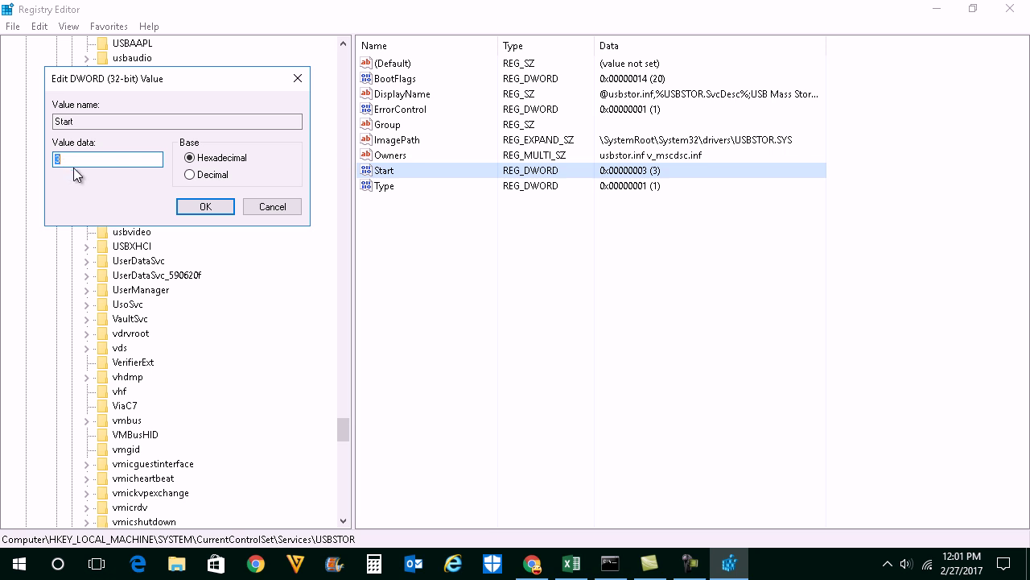
pyautogui.click(207, 206)
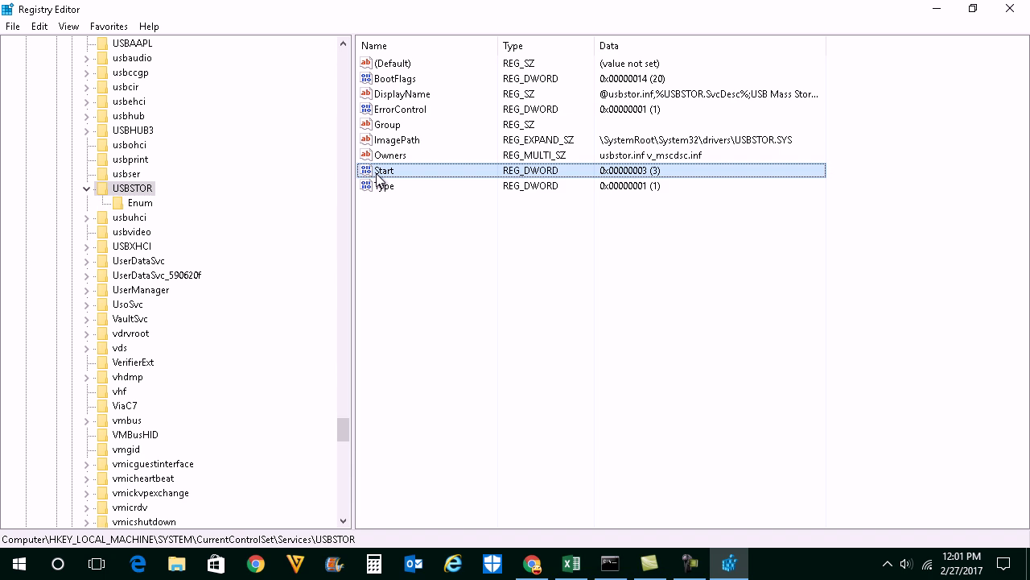
pyautogui.click(1010, 9)
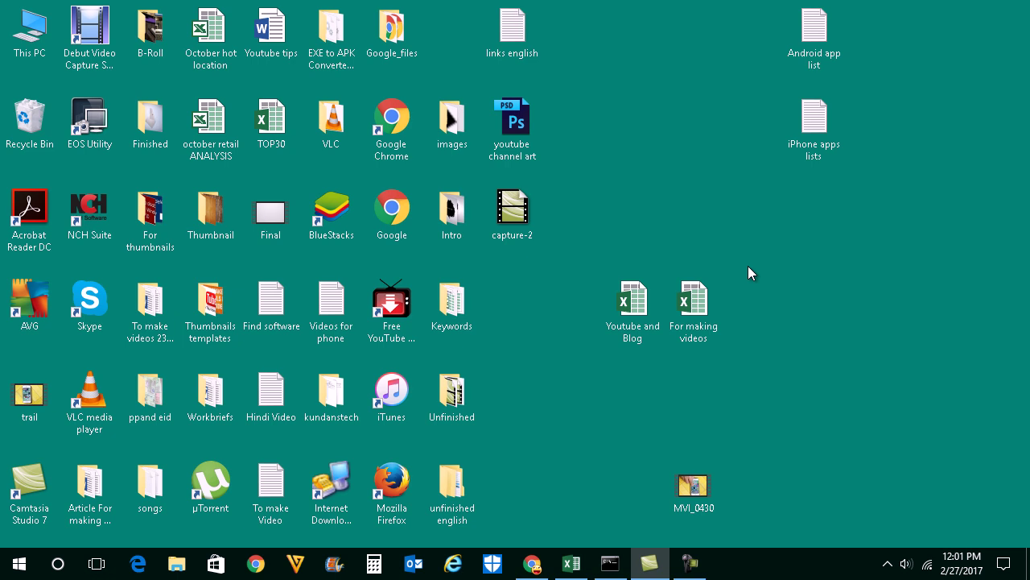
# Run gpedit.msc from the Run dialog and maximize the Local Group Policy Editor
pyautogui.press('super+r')
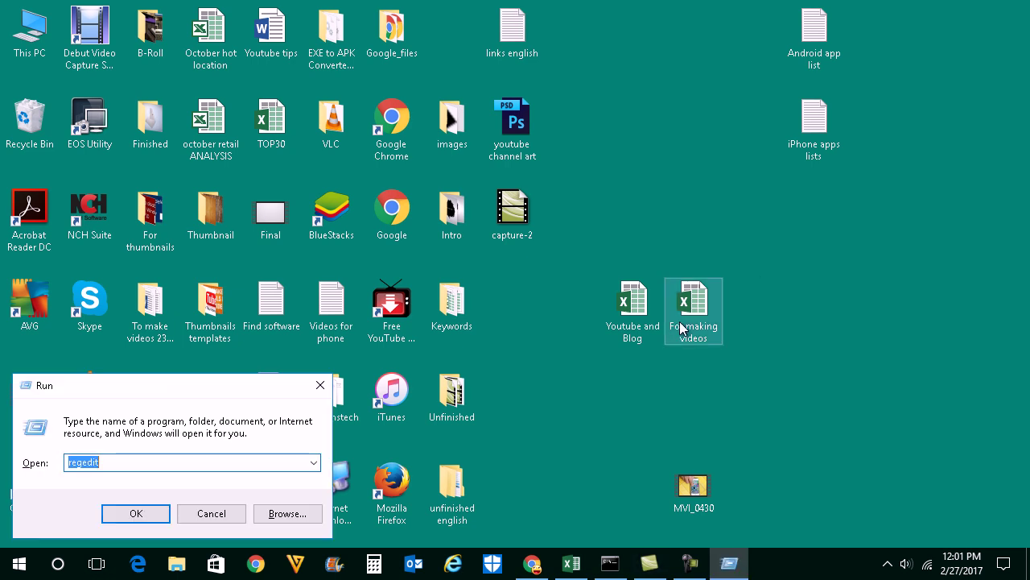
pyautogui.write('g')
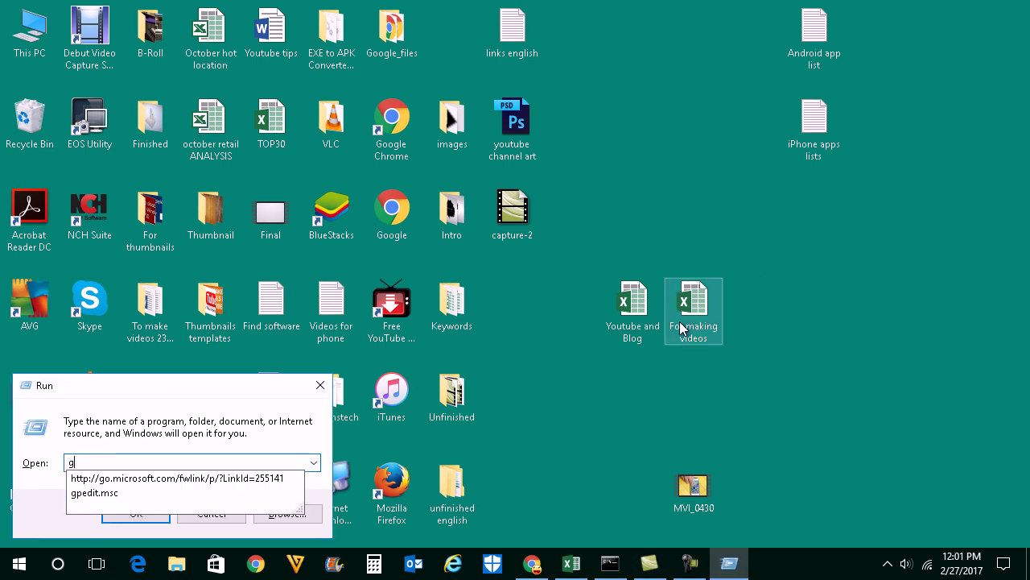
pyautogui.click(84, 493)
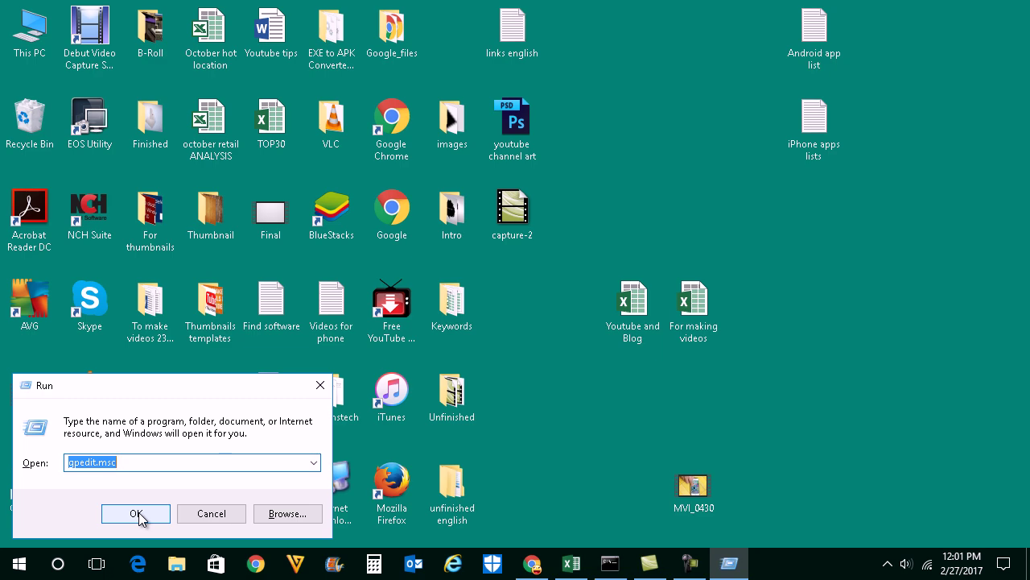
pyautogui.click(137, 514)
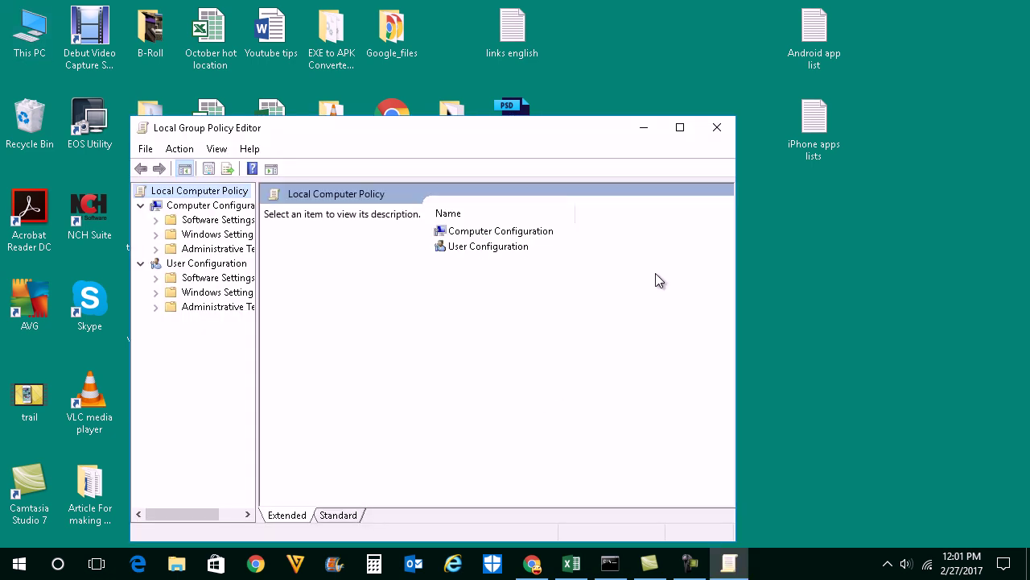
pyautogui.click(682, 128)
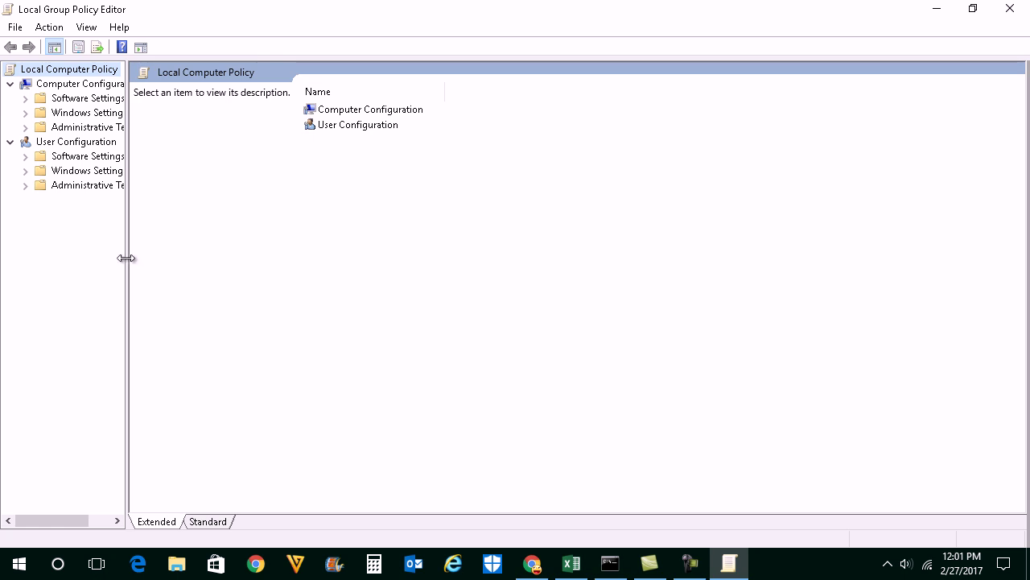
# Widen the tree pane and open Administrative Templates > System > Removable Storage Access policies
pyautogui.moveTo(126, 258); pyautogui.dragTo(252, 256)
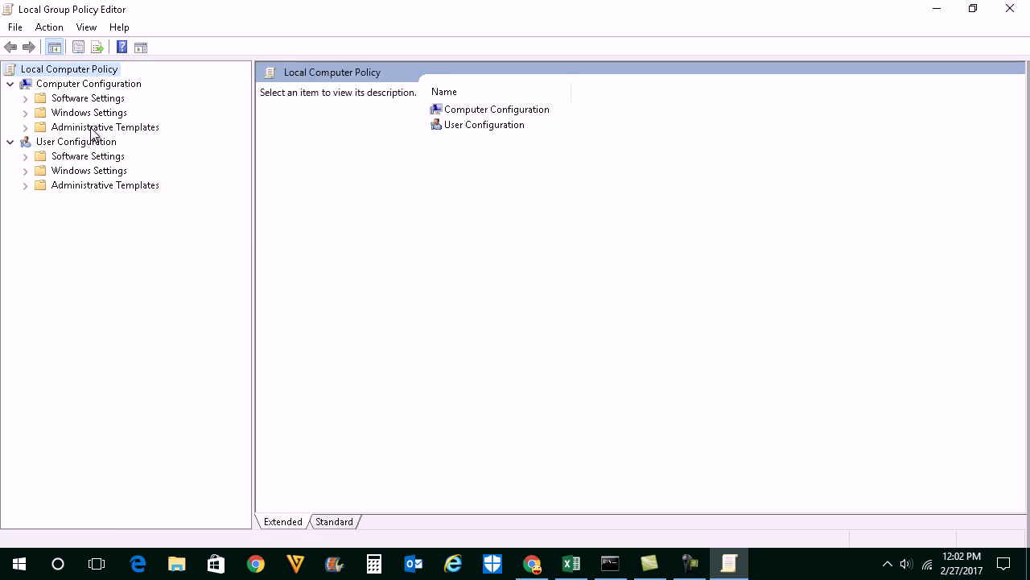
pyautogui.click(25, 128)
pyautogui.click(28, 128)
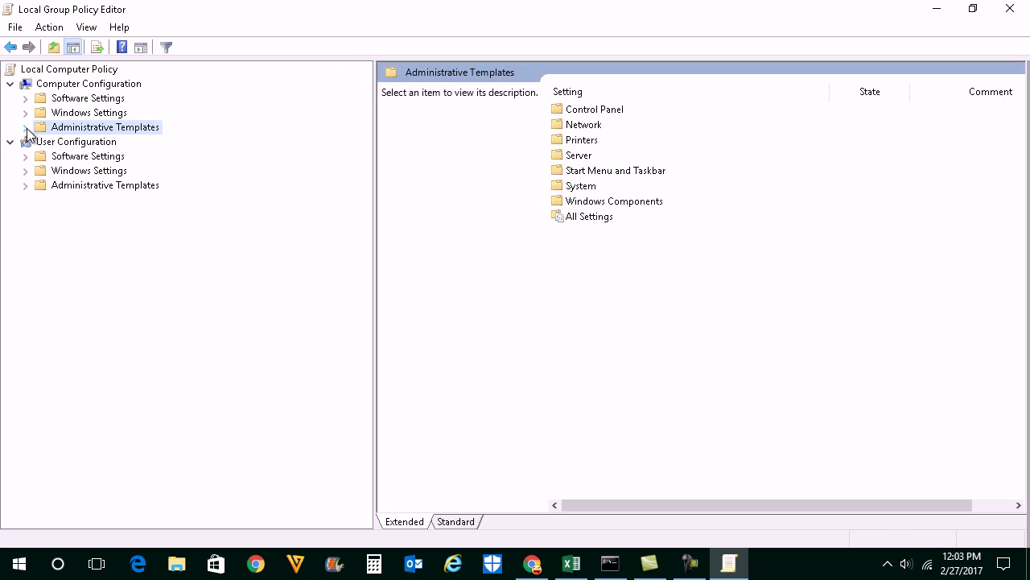
pyautogui.click(26, 128)
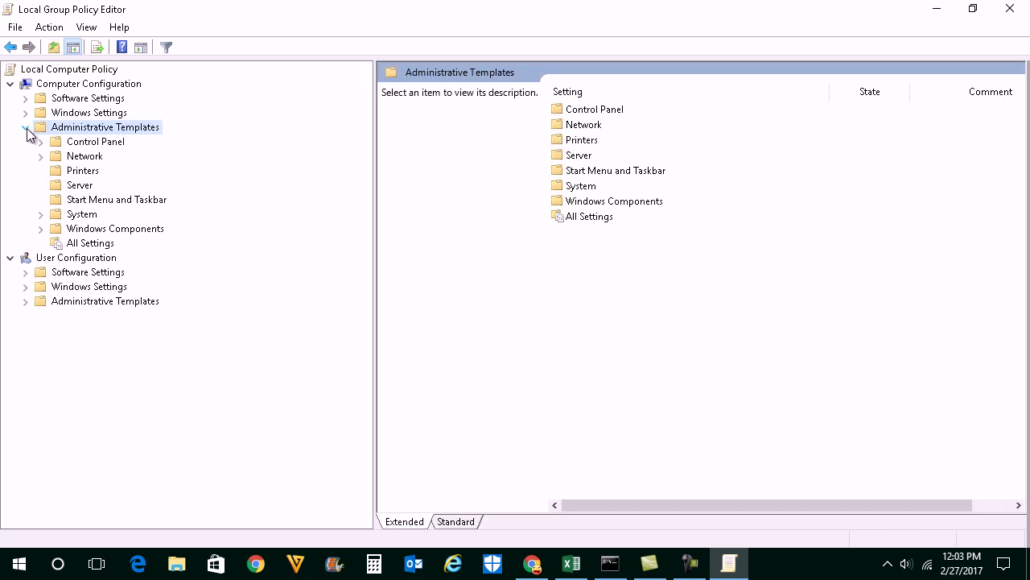
pyautogui.click(66, 215)
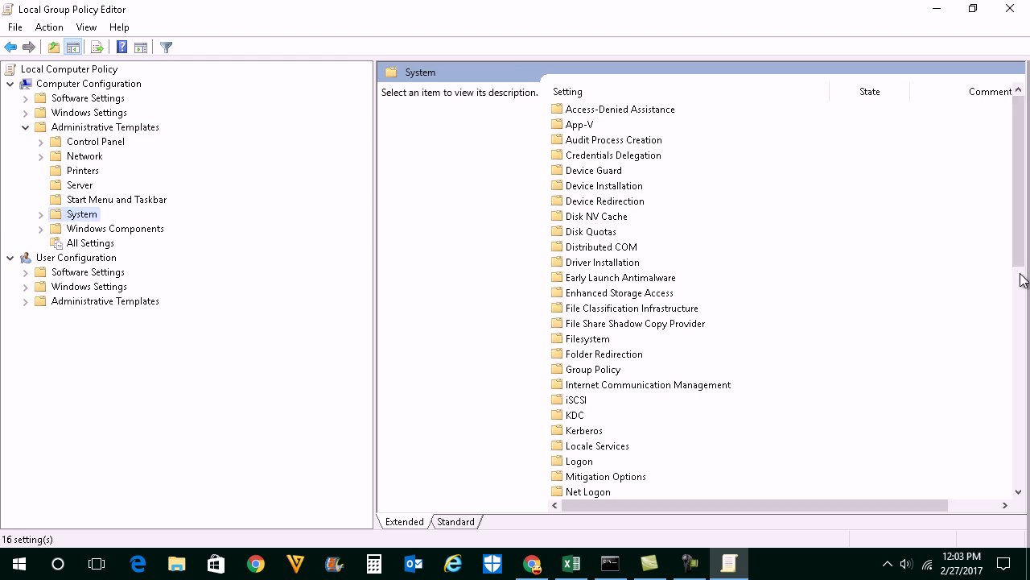
pyautogui.scroll(-4, 1019, 294)
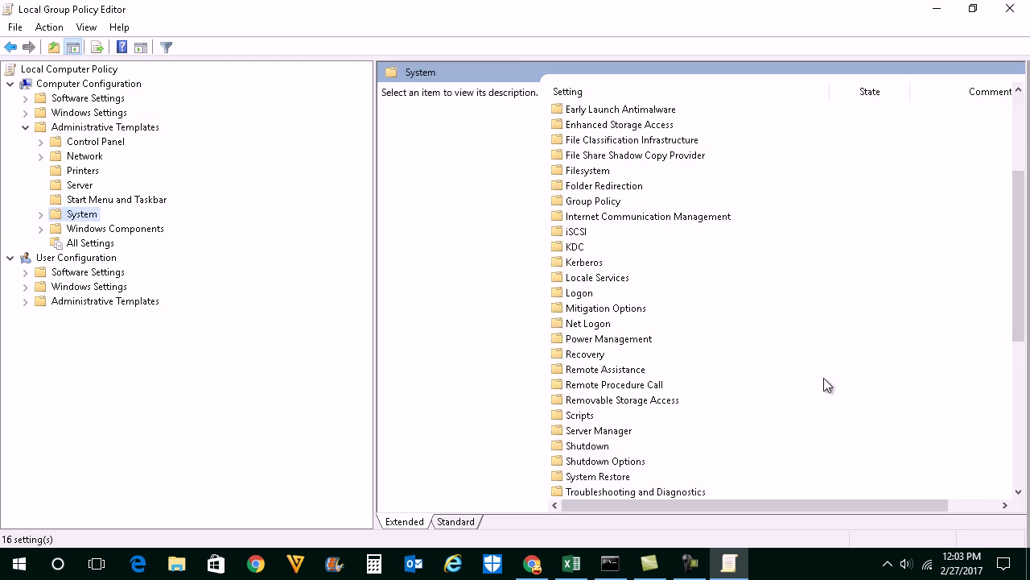
pyautogui.doubleClick(581, 400)
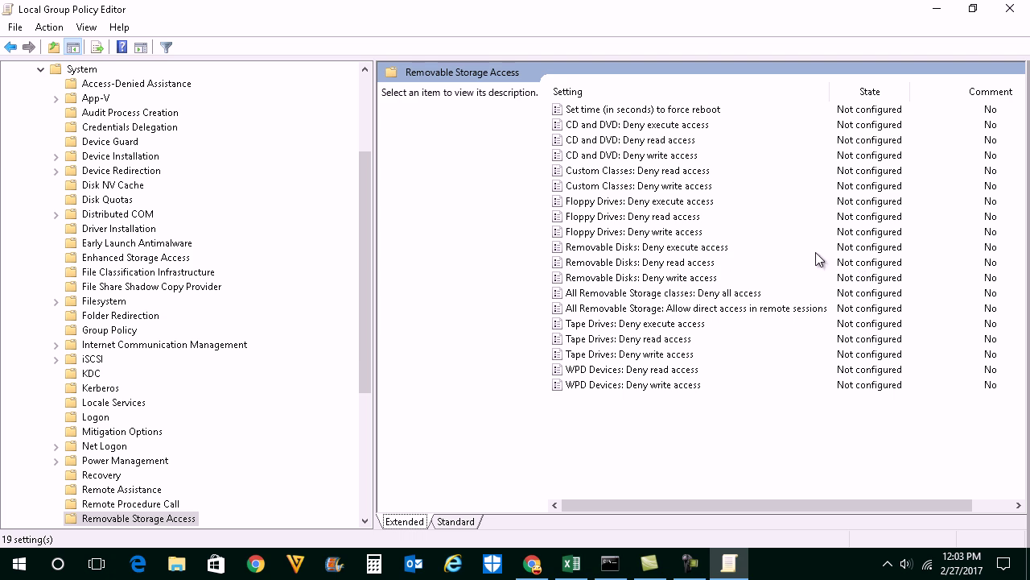
pyautogui.click(681, 249)
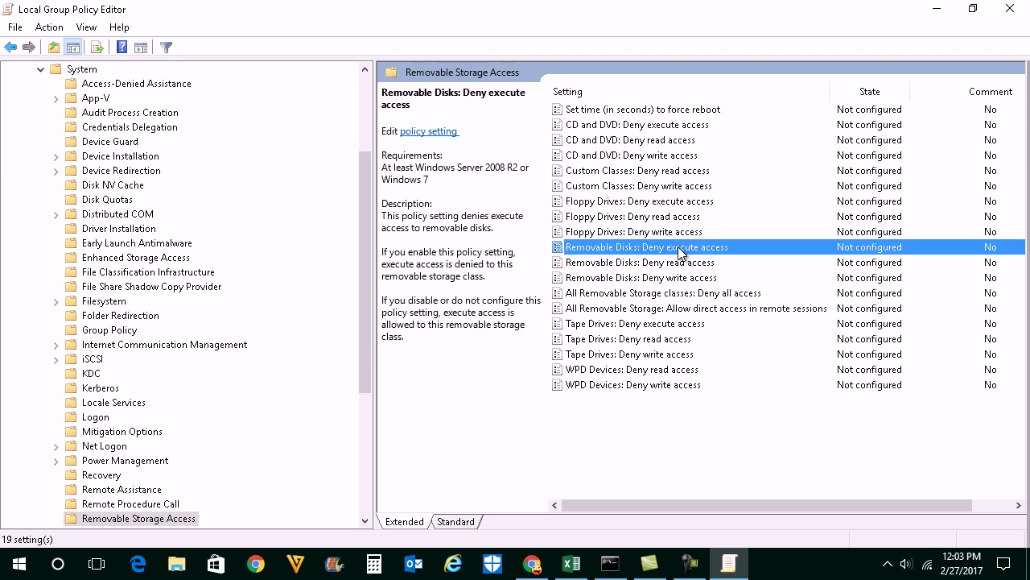
pyautogui.doubleClick(644, 250)
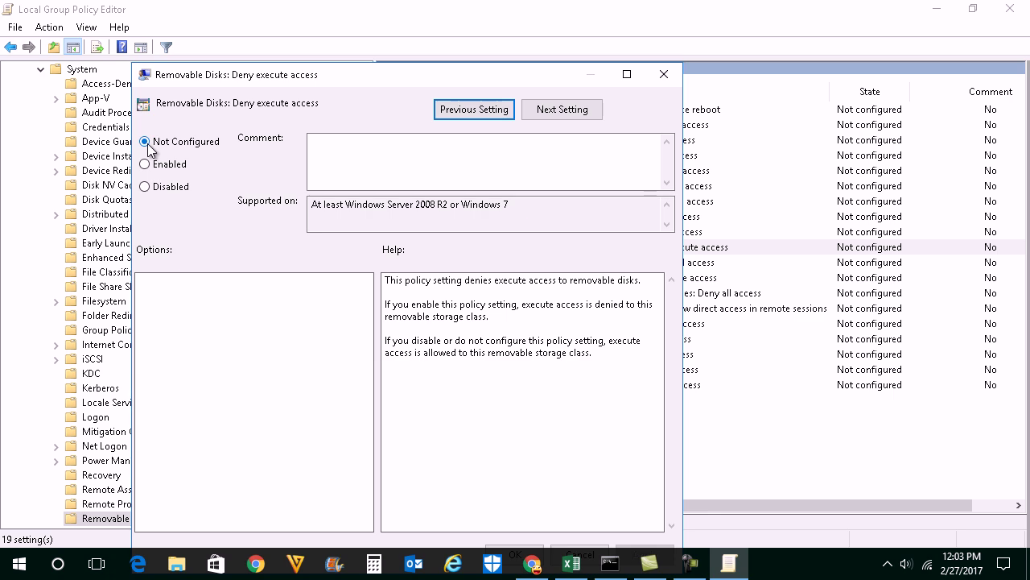
pyautogui.click(657, 70)
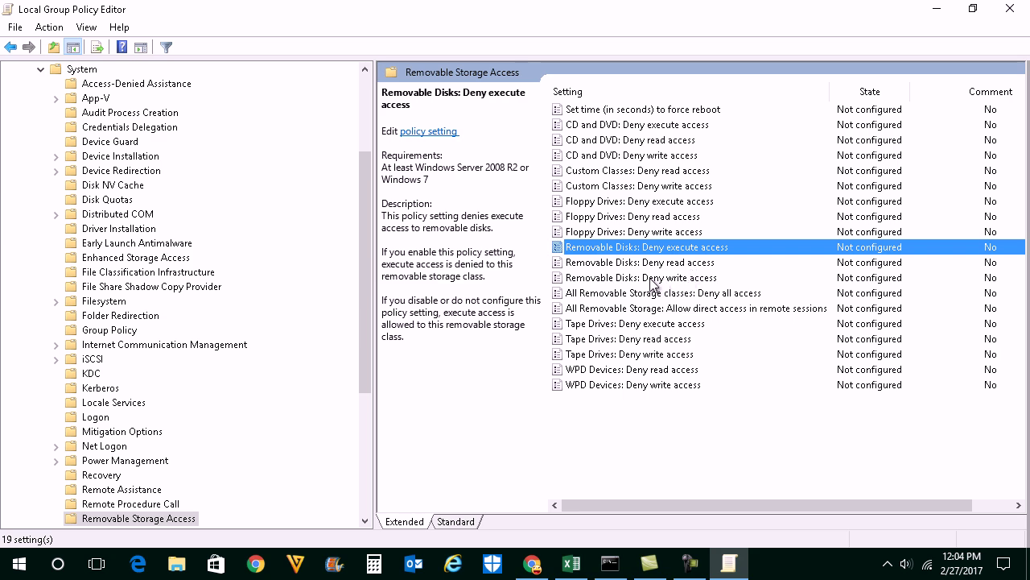
pyautogui.click(595, 296)
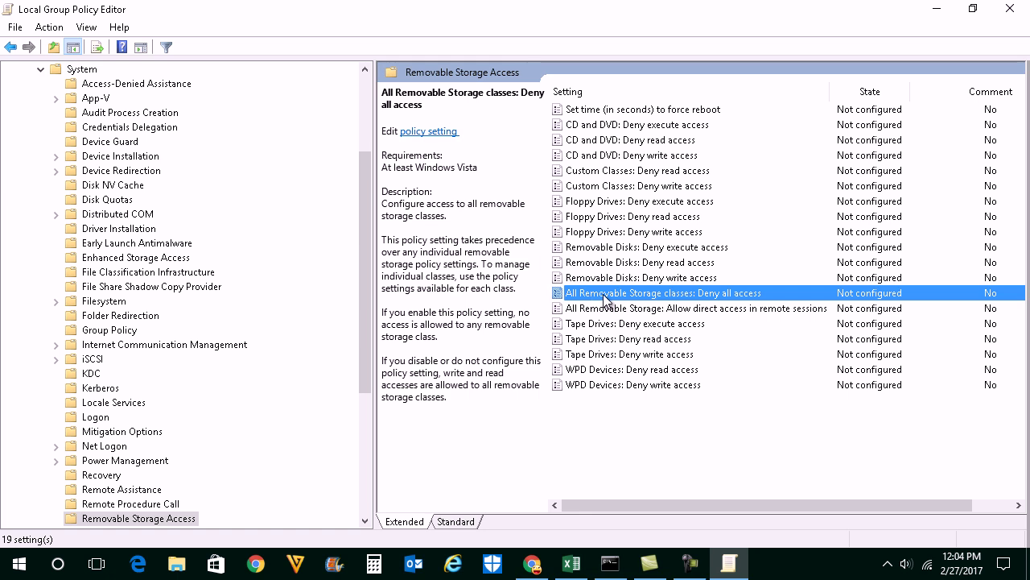
pyautogui.doubleClick(695, 299)
pyautogui.click(41, 103)
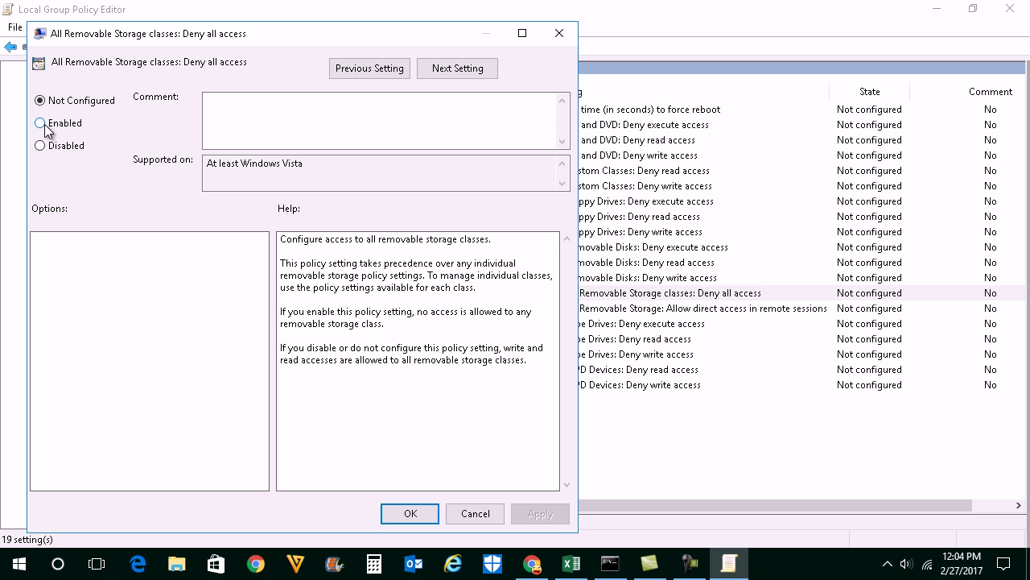
pyautogui.click(409, 510)
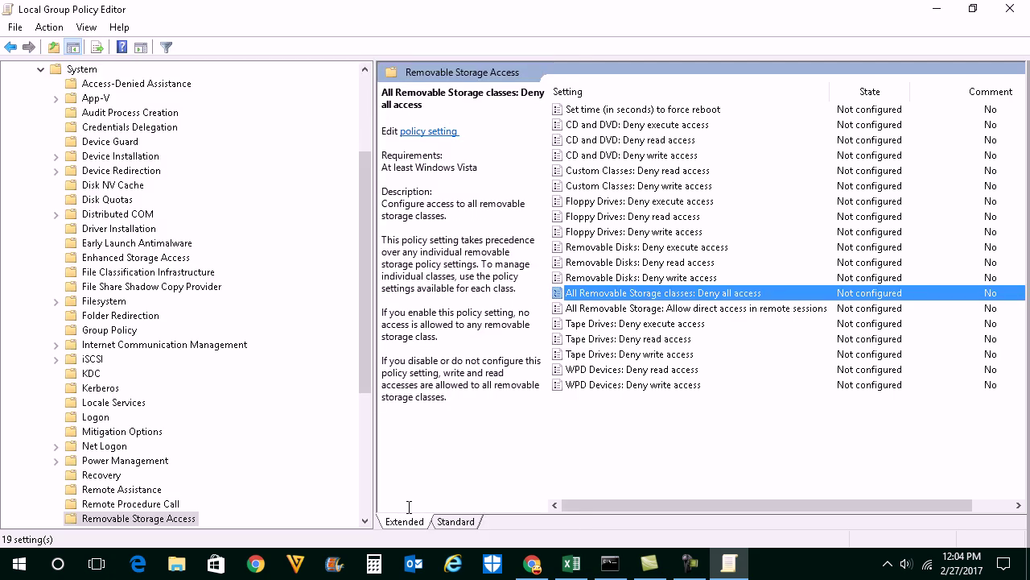